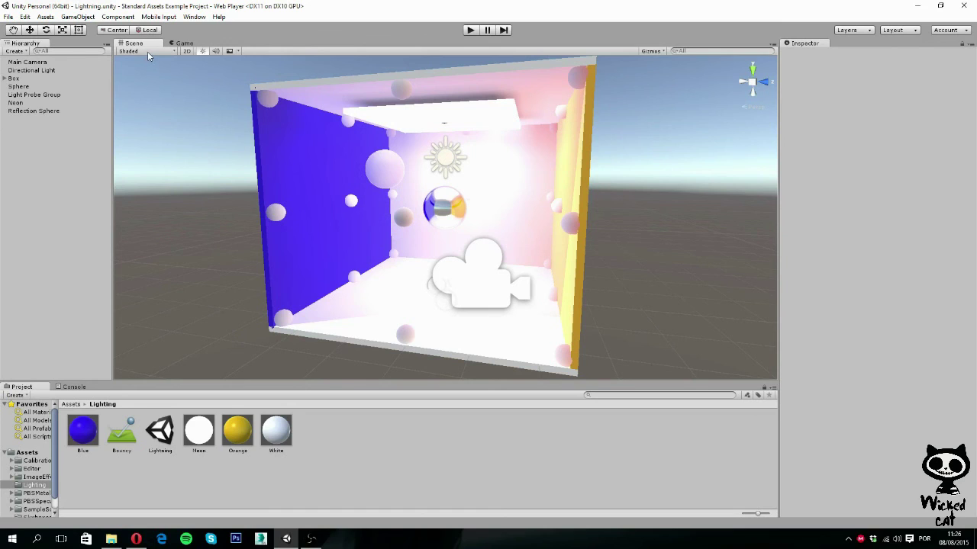
# Switch the Scene view draw mode to Global Illumination > UV Charts
pyautogui.click(174, 50)
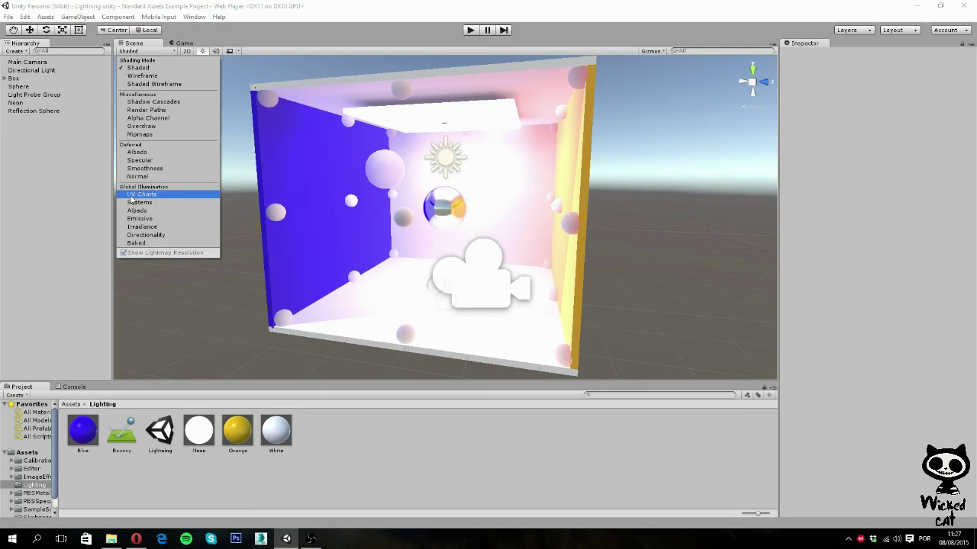
pyautogui.click(163, 195)
pyautogui.click(232, 302)
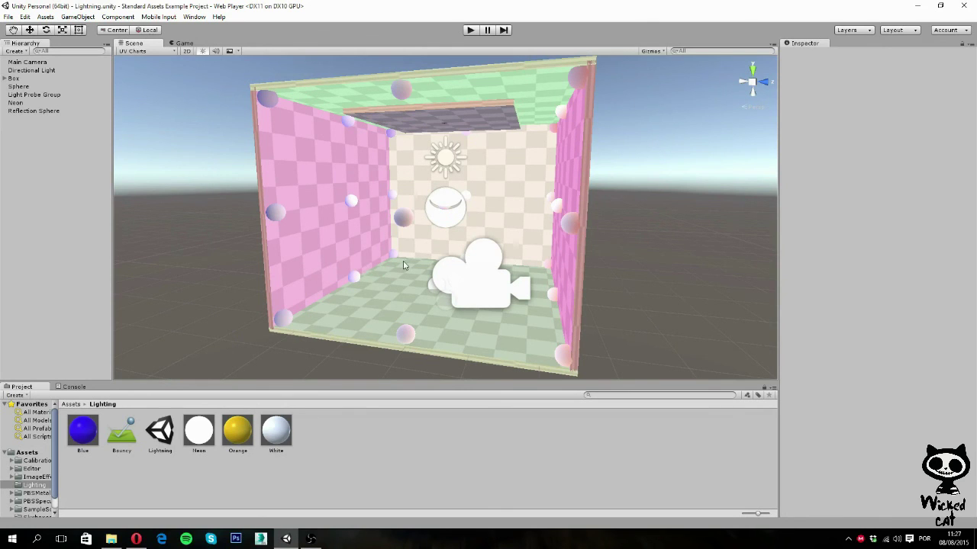
pyautogui.click(163, 51)
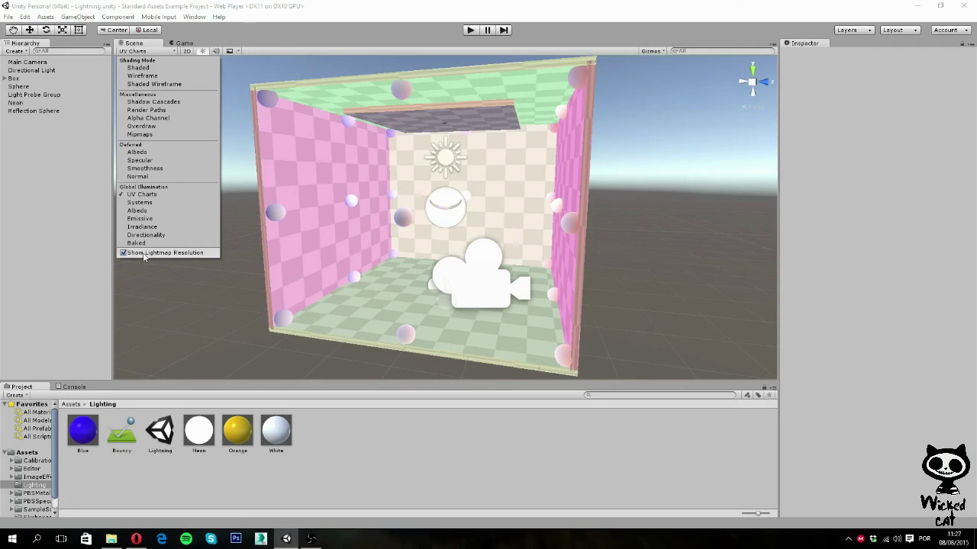
pyautogui.click(231, 310)
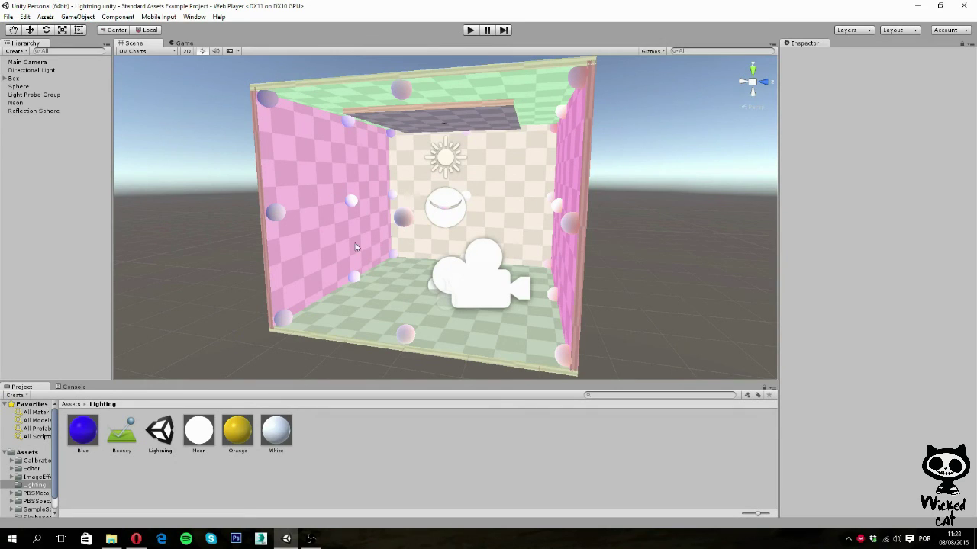
# Orbit the scene camera so the checkered box room faces the view more frontally
pyautogui.keyDown('alt'); pyautogui.moveTo(355, 246); pyautogui.dragTo(346, 215); pyautogui.keyUp('alt')
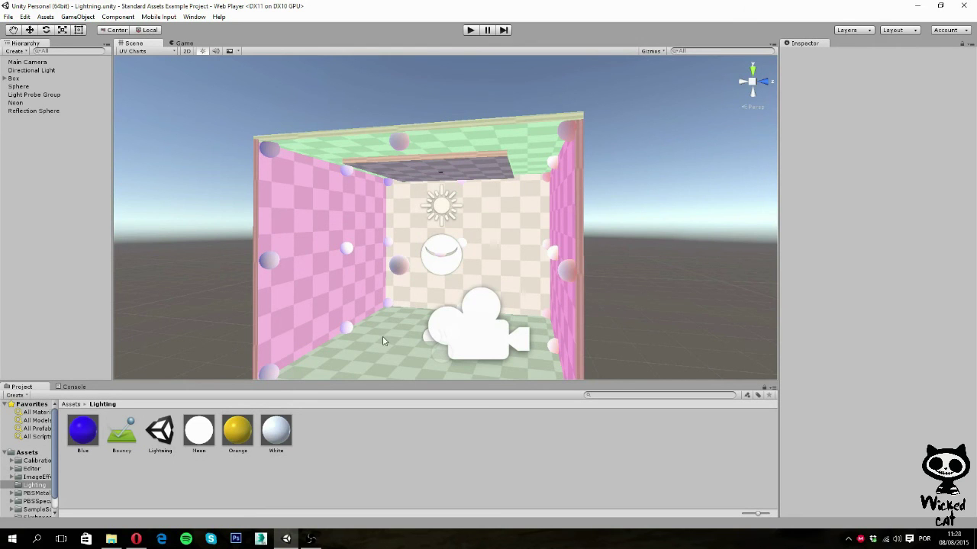
pyautogui.moveTo(392, 283)
pyautogui.mouseDown(button='right')
pyautogui.moveTo(460, 292)
pyautogui.moveTo(391, 289)
pyautogui.mouseUp(button='right')
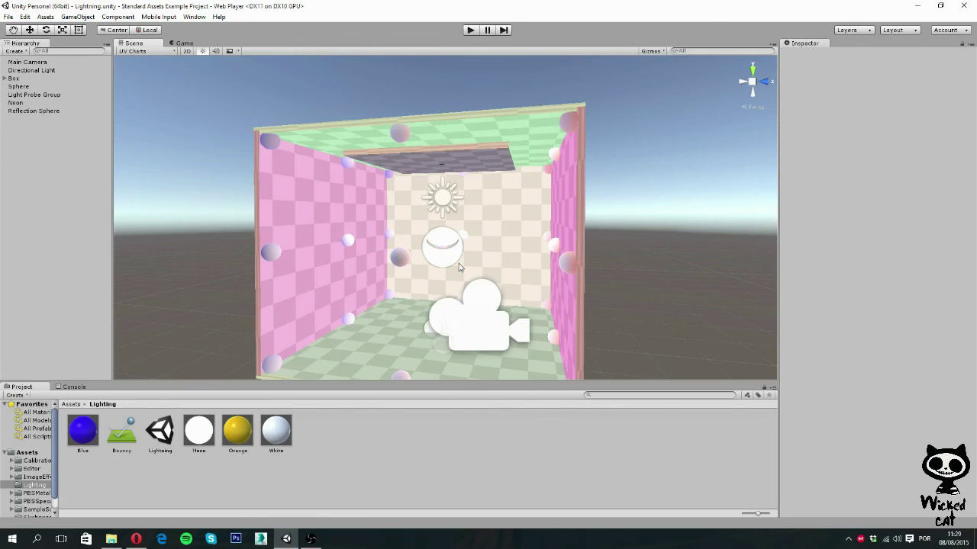
# Set the scene draw mode to Global Illumination > Systems and orbit around the box
pyautogui.click(172, 51)
pyautogui.click(144, 203)
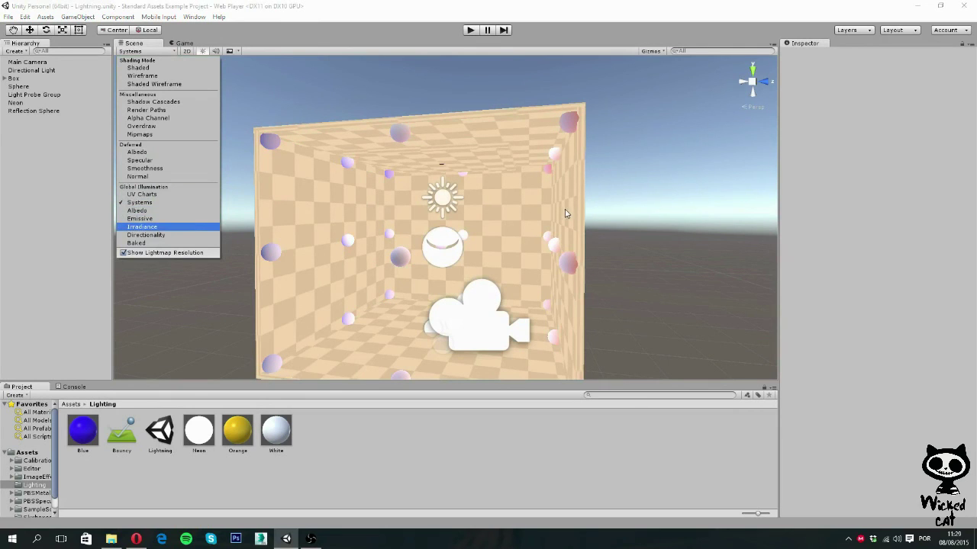
pyautogui.click(682, 214)
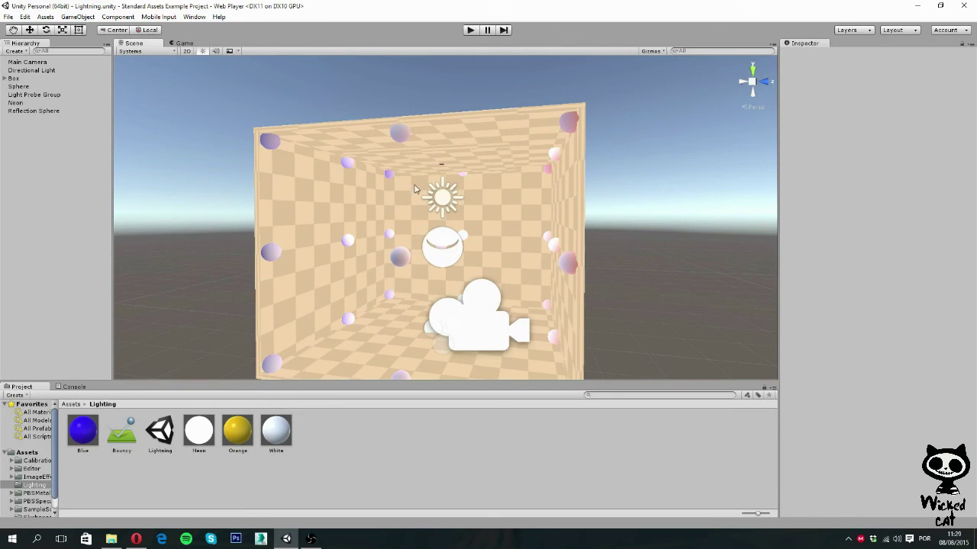
pyautogui.moveTo(328, 192)
pyautogui.keyDown('alt'); pyautogui.mouseDown()
pyautogui.moveTo(359, 222)
pyautogui.moveTo(332, 196)
pyautogui.moveTo(332, 204)
pyautogui.mouseUp(); pyautogui.keyUp('alt')
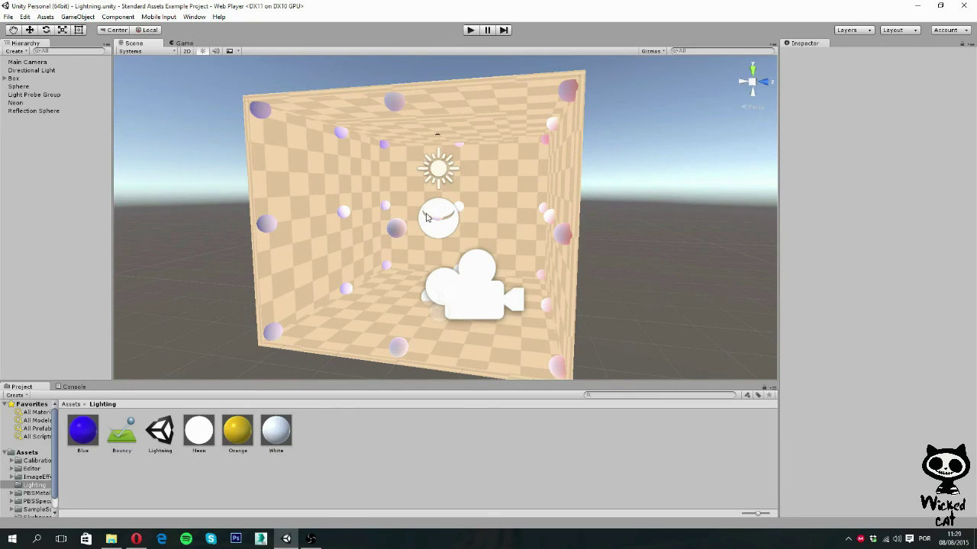
# Preview the Albedo draw mode, then switch the scene to the Emissive GI view
pyautogui.click(165, 51)
pyautogui.click(170, 211)
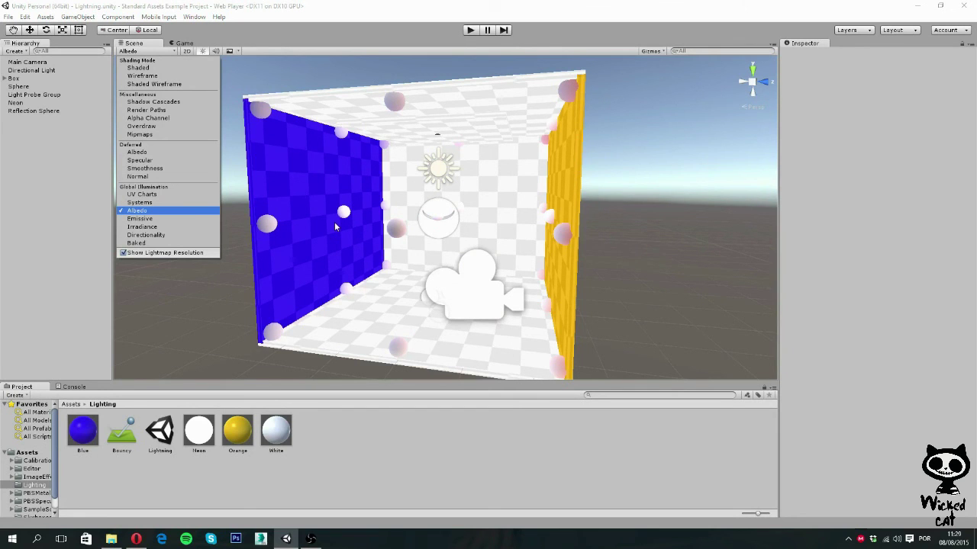
pyautogui.click(140, 218)
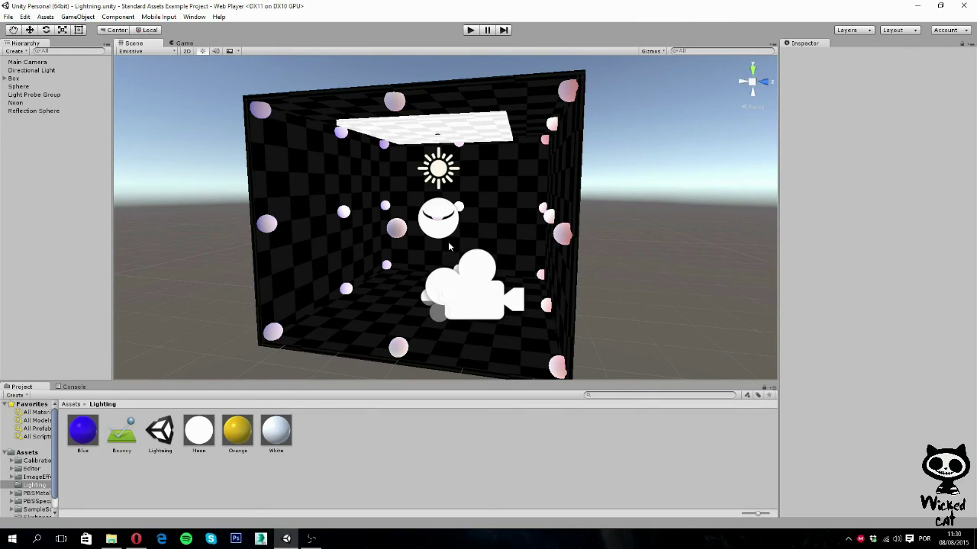
# Try Baked as the Neon material's emission Global Illumination, from the asset and ceiling panel
pyautogui.click(198, 431)
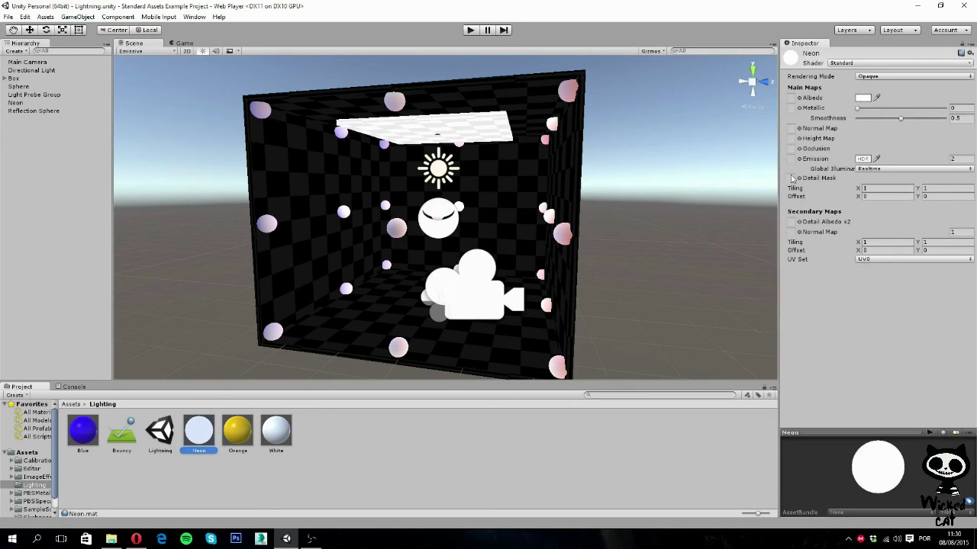
pyautogui.click(894, 169)
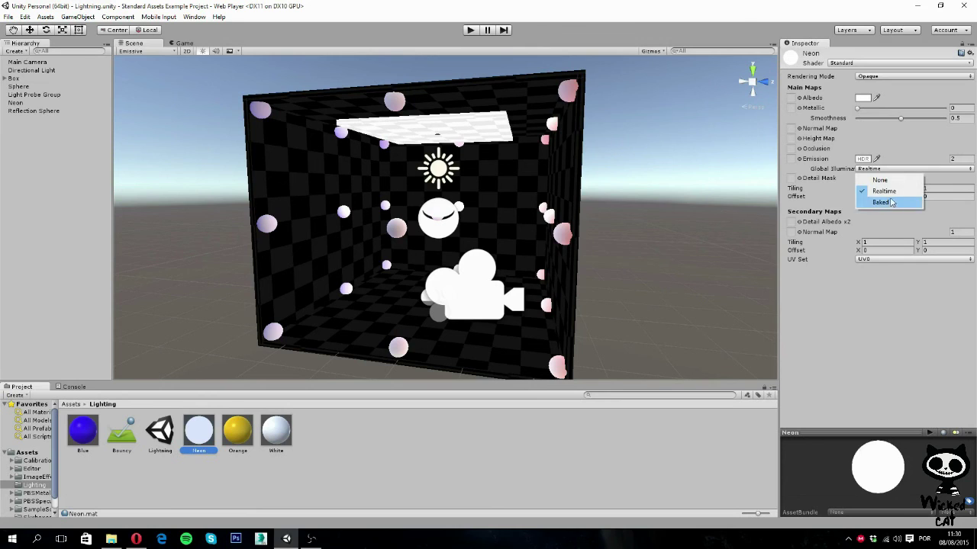
pyautogui.click(880, 202)
pyautogui.click(690, 227)
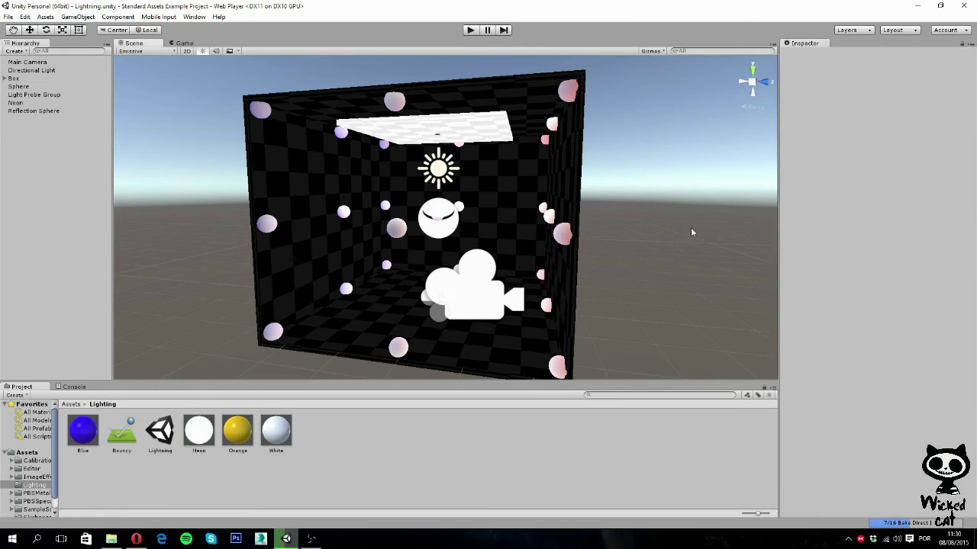
pyautogui.click(403, 134)
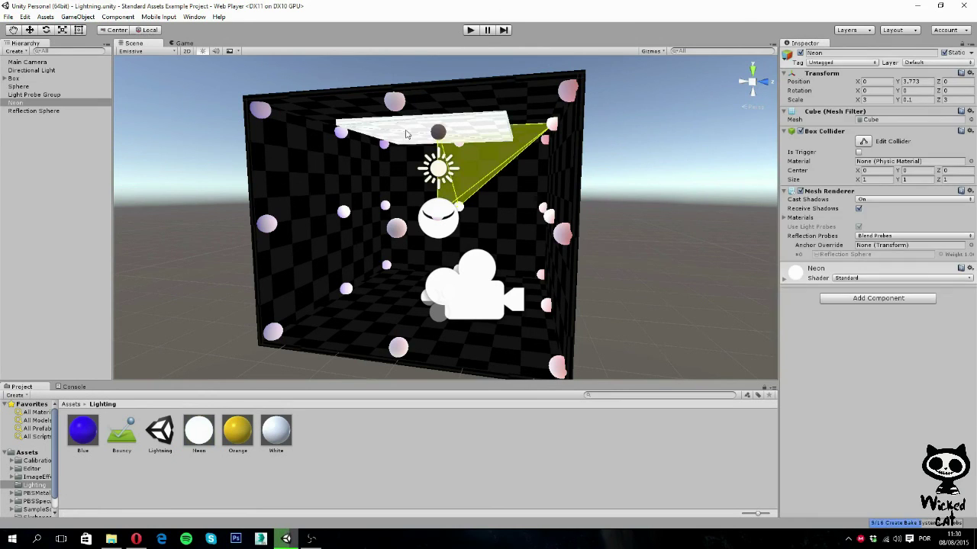
pyautogui.click(783, 284)
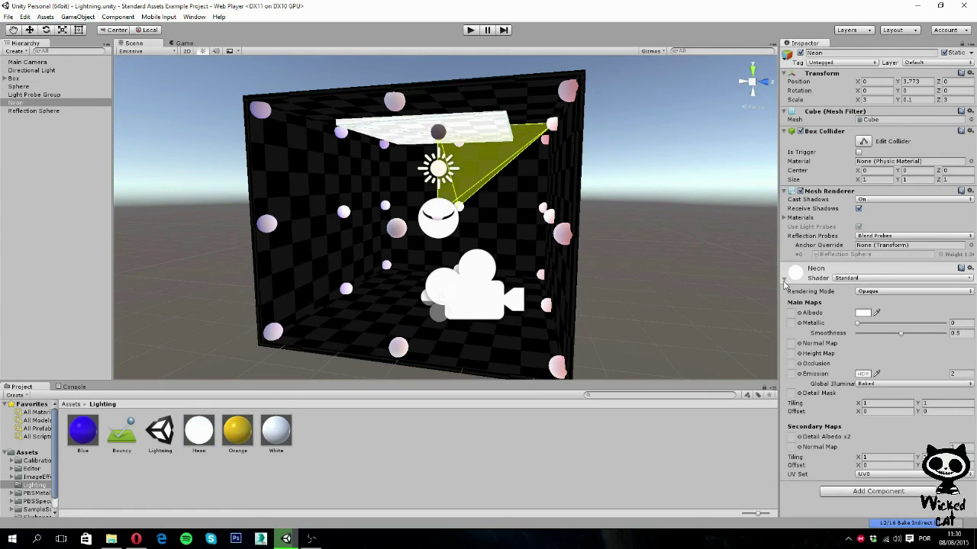
pyautogui.click(901, 384)
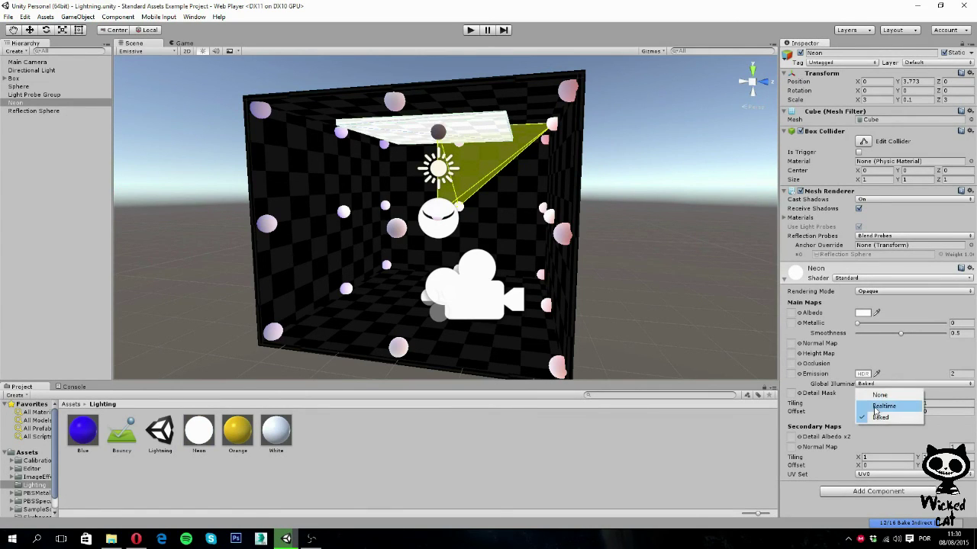
pyautogui.click(880, 418)
pyautogui.click(867, 386)
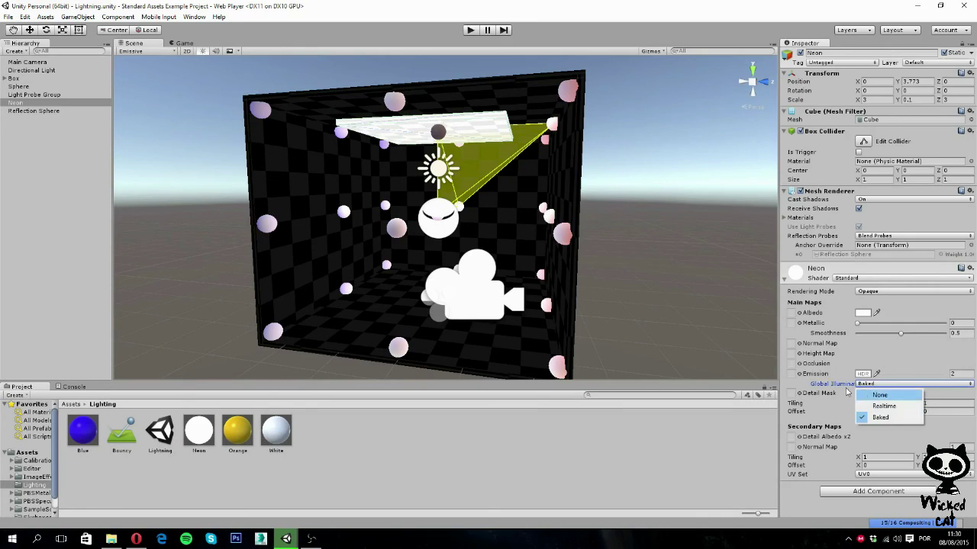
pyautogui.click(610, 327)
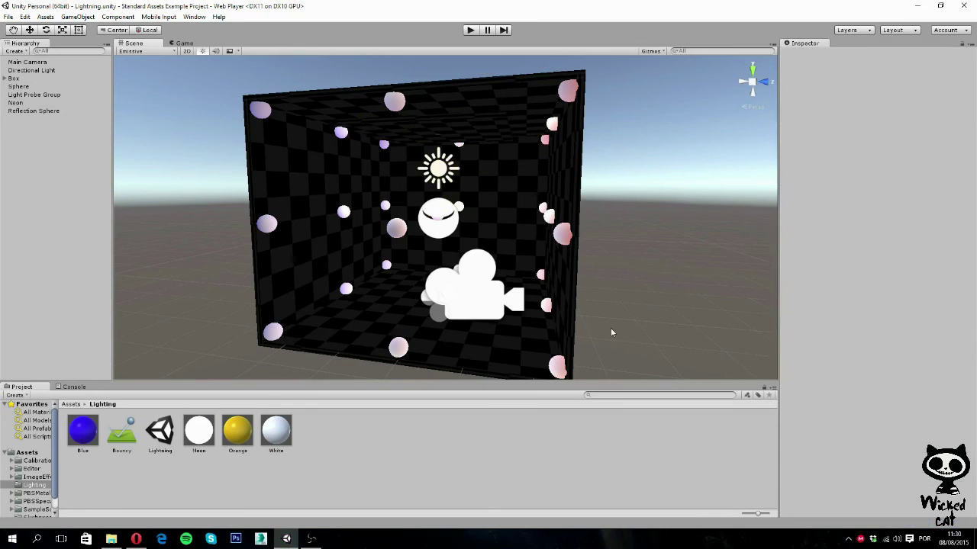
# Set the Neon ceiling panel's emission Global Illumination to Realtime and deselect it
pyautogui.click(461, 135)
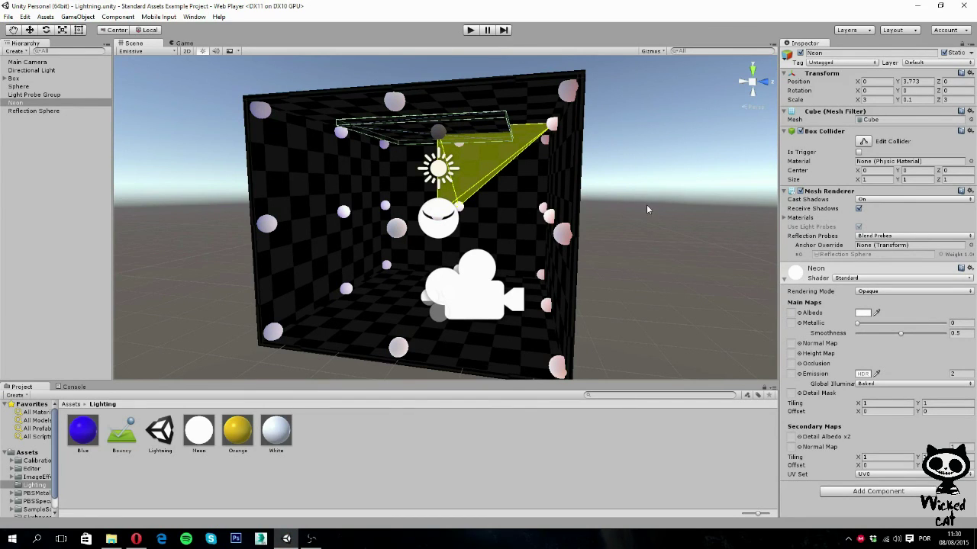
pyautogui.click(867, 384)
pyautogui.click(867, 405)
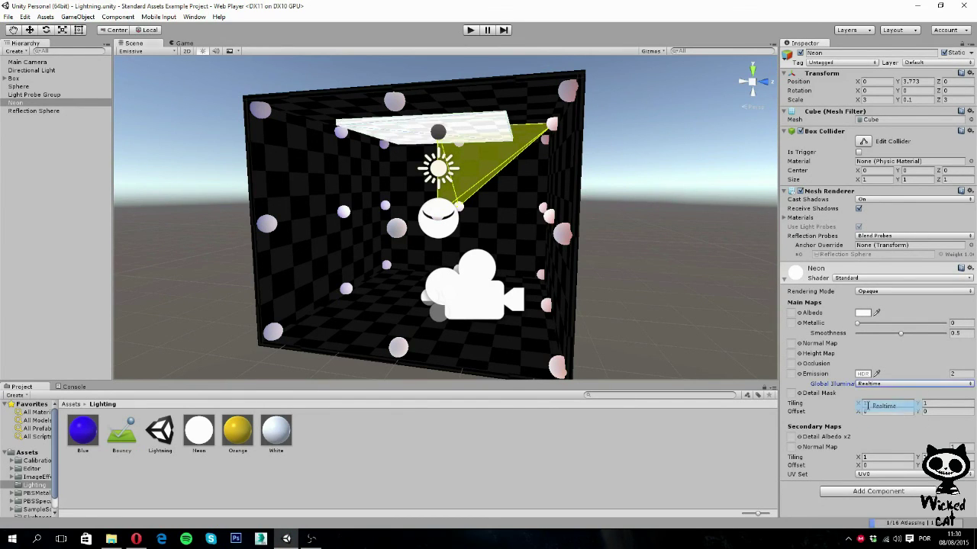
pyautogui.click(657, 316)
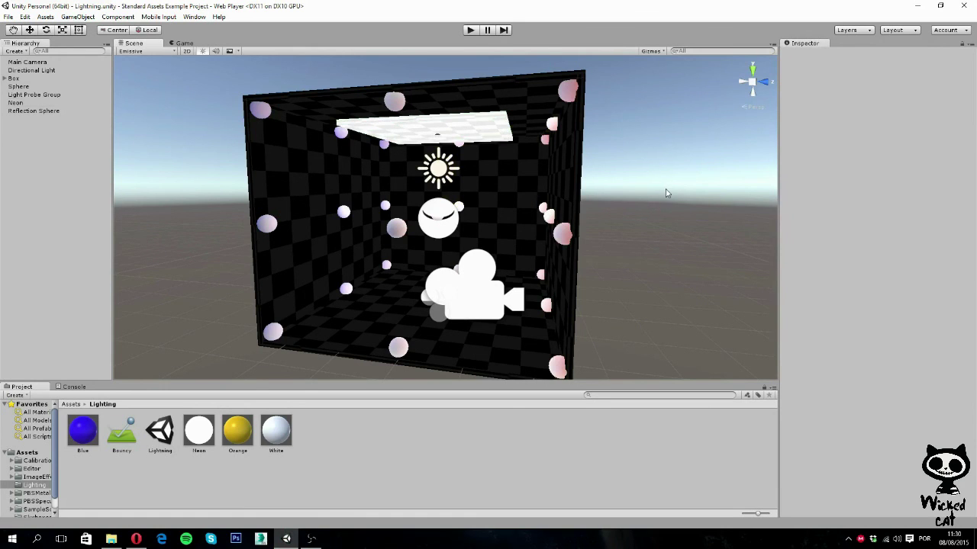
# Switch the scene draw mode to Global Illumination > Irradiance
pyautogui.click(171, 52)
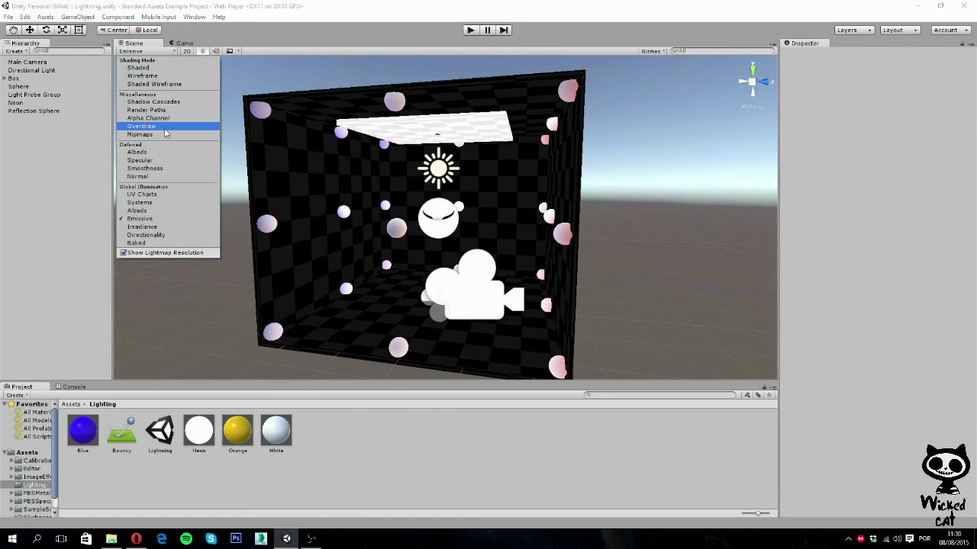
pyautogui.click(143, 227)
pyautogui.click(634, 248)
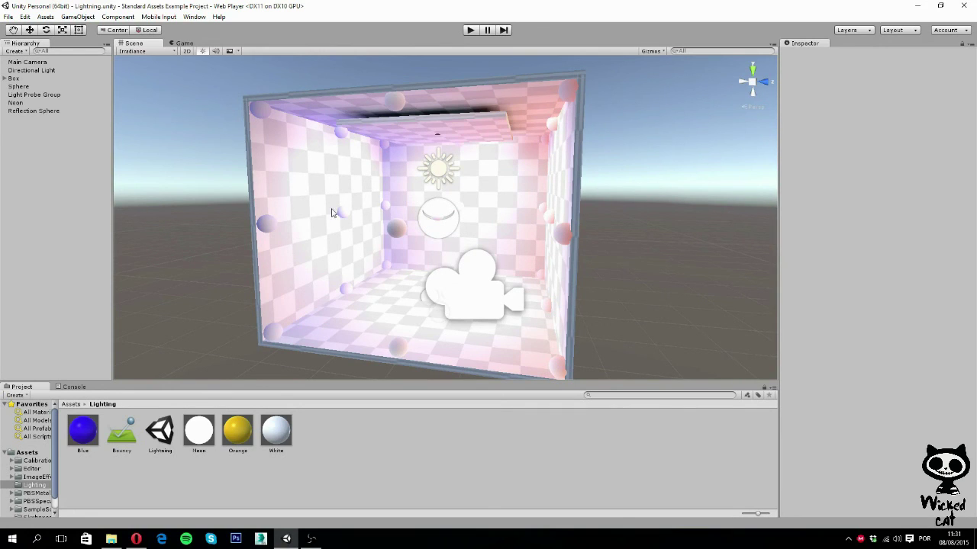
# Switch the scene draw mode to Global Illumination > Directionality
pyautogui.click(149, 52)
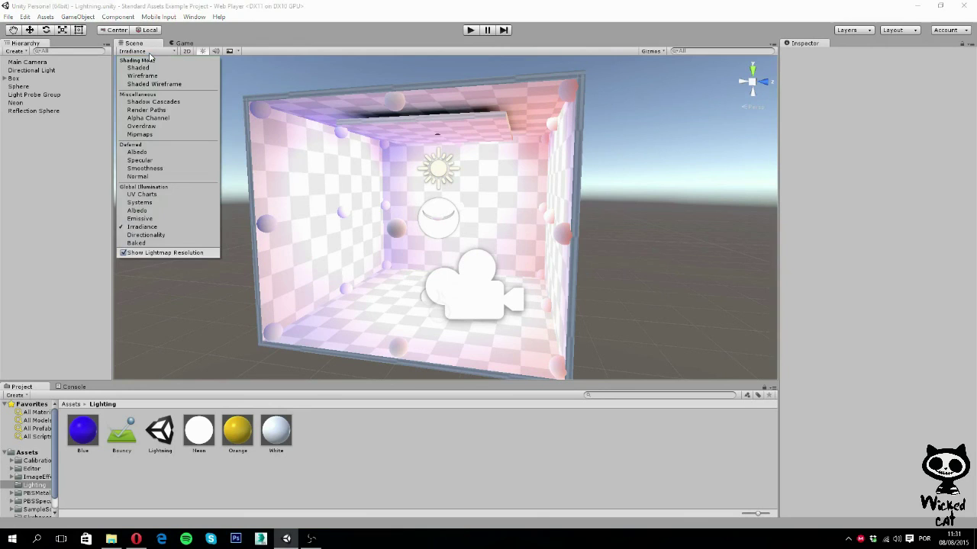
pyautogui.click(150, 238)
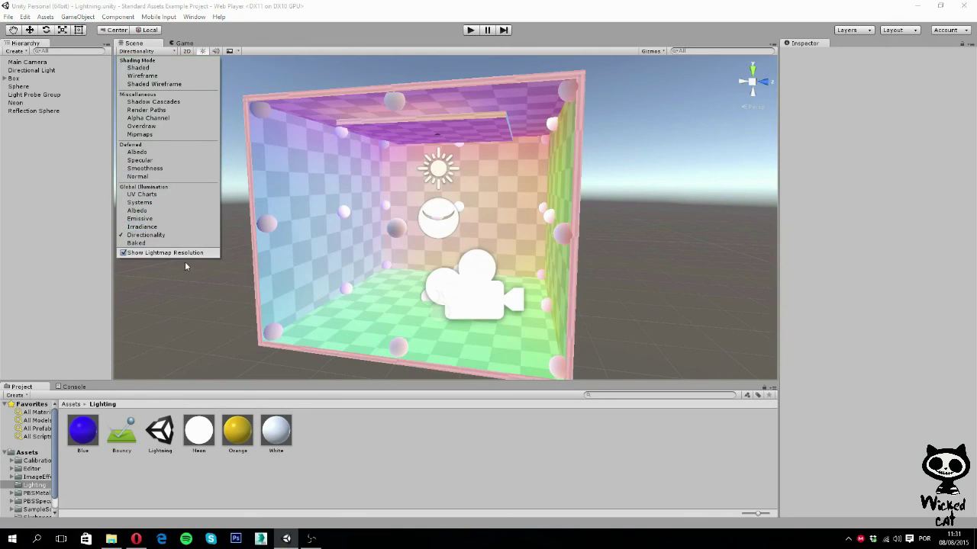
pyautogui.click(212, 328)
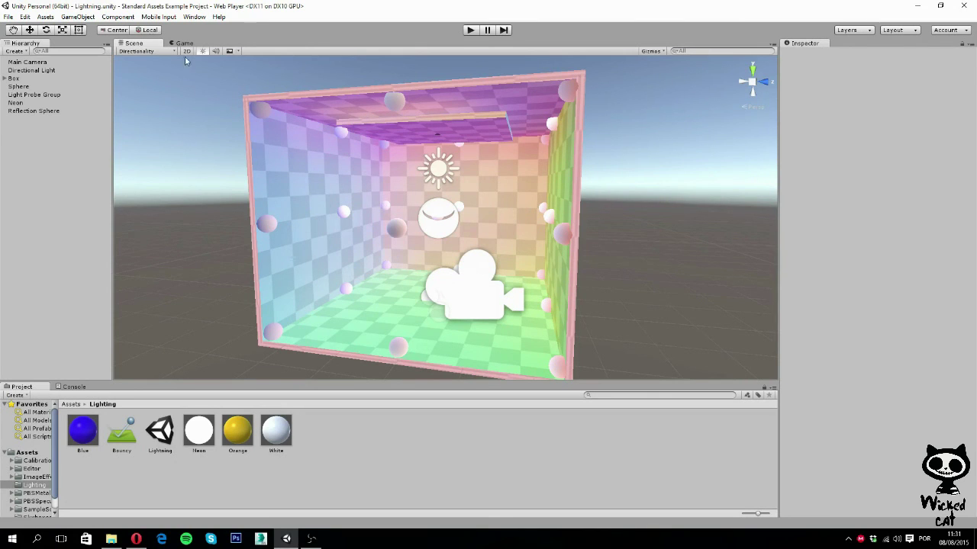
# Switch the scene draw mode to the Baked lightmap view
pyautogui.click(156, 52)
pyautogui.click(137, 243)
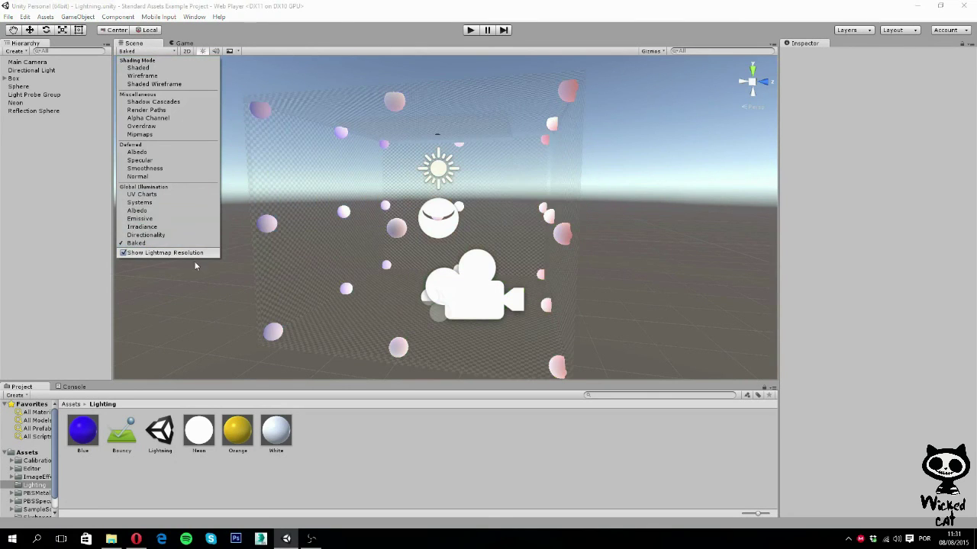
pyautogui.click(184, 295)
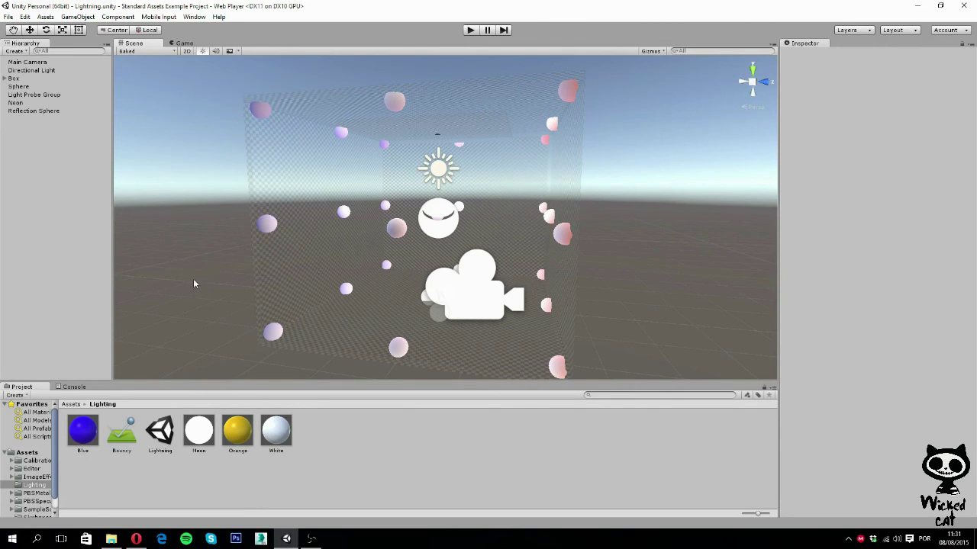
# Set Neon.mat's emission Global Illumination to Baked, then back to Realtime
pyautogui.click(276, 431)
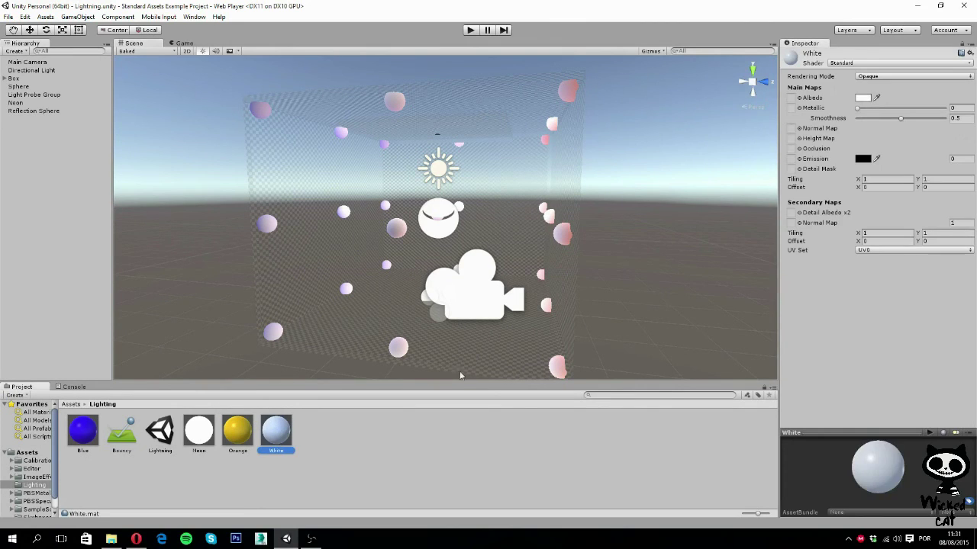
pyautogui.click(198, 433)
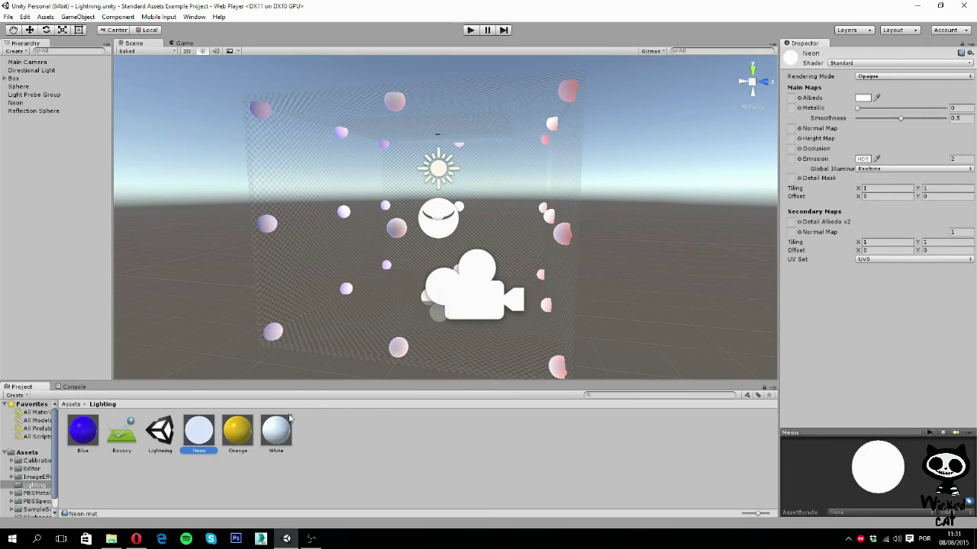
pyautogui.click(874, 169)
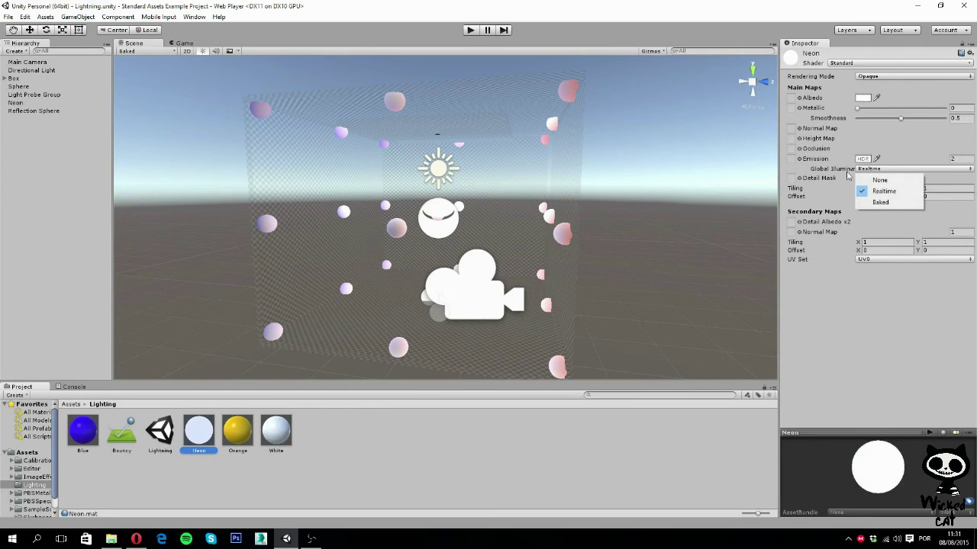
pyautogui.click(878, 203)
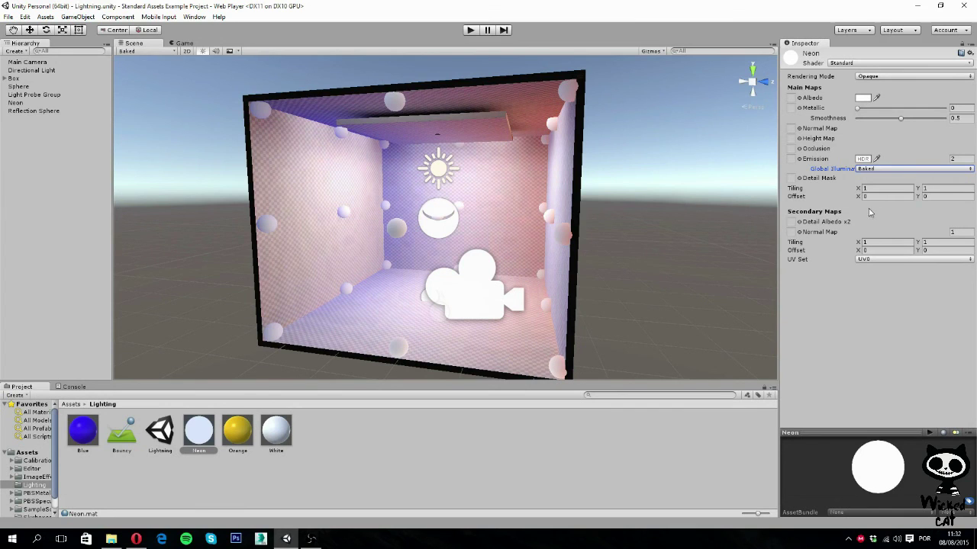
pyautogui.click(868, 169)
pyautogui.click(884, 190)
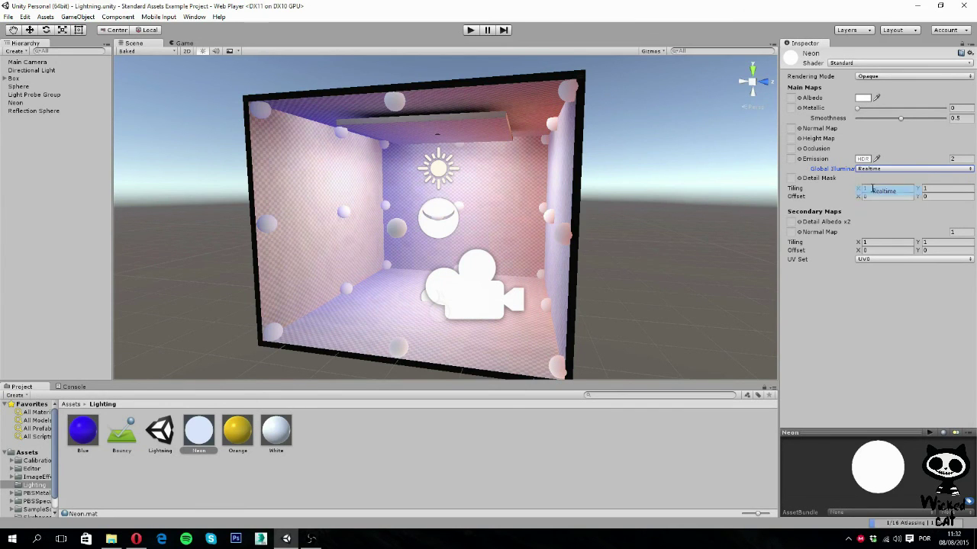
# Return the scene draw mode to Shading Mode > Shaded
pyautogui.click(153, 51)
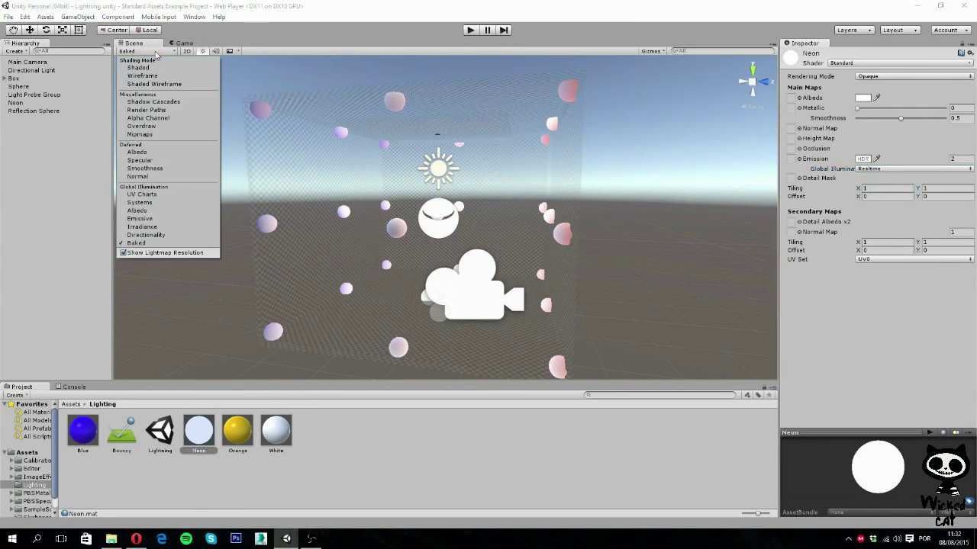
pyautogui.click(151, 69)
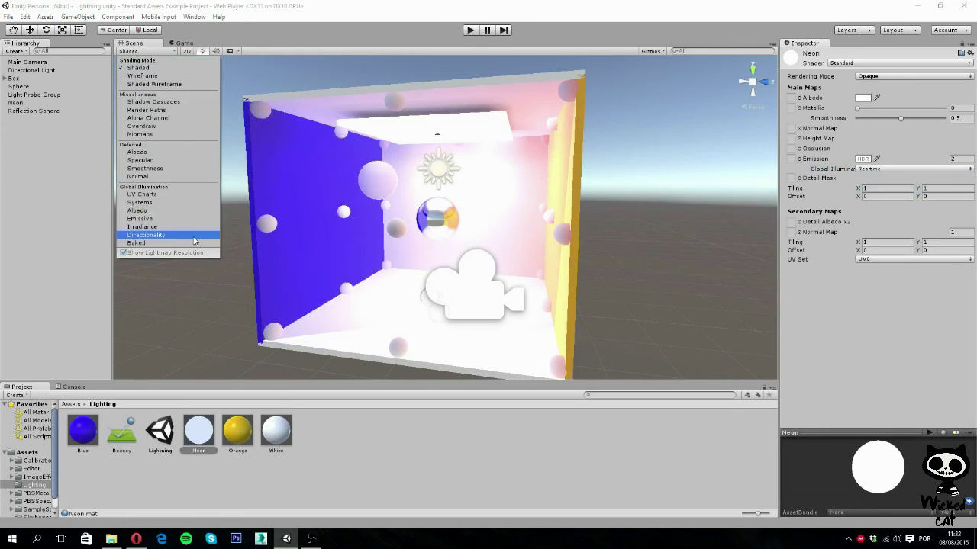
pyautogui.click(189, 308)
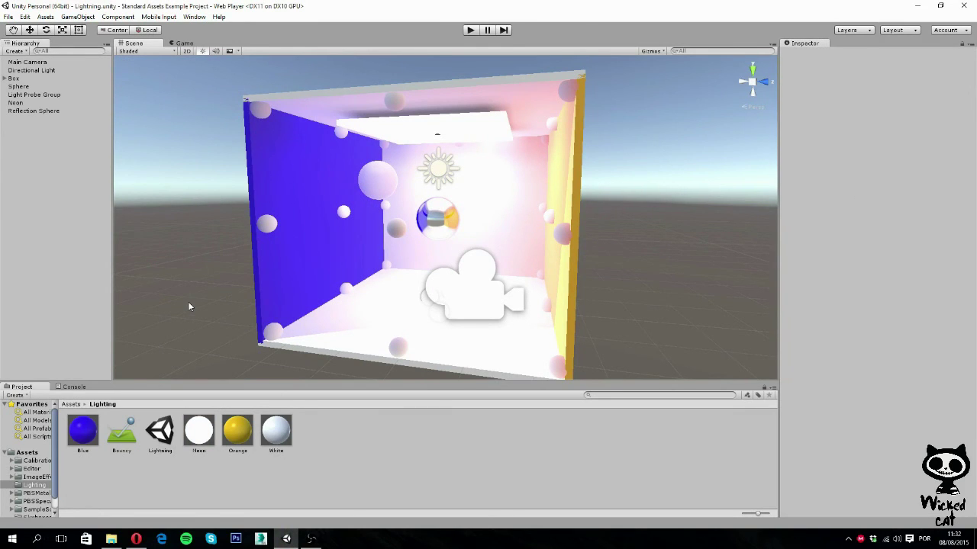